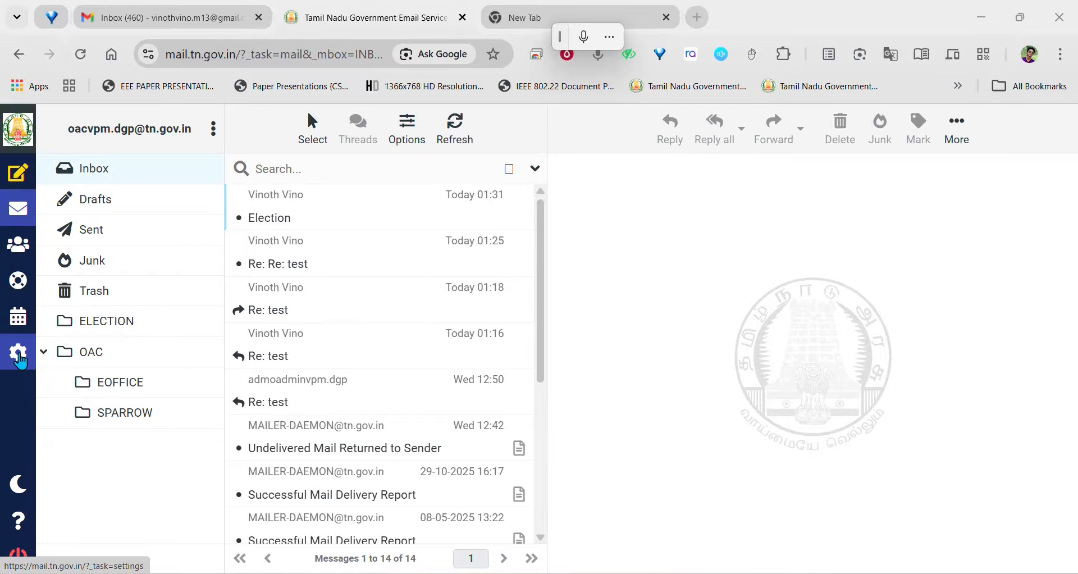
- Create a new mail filter in the settings and name it "test"
left_click(19, 359)
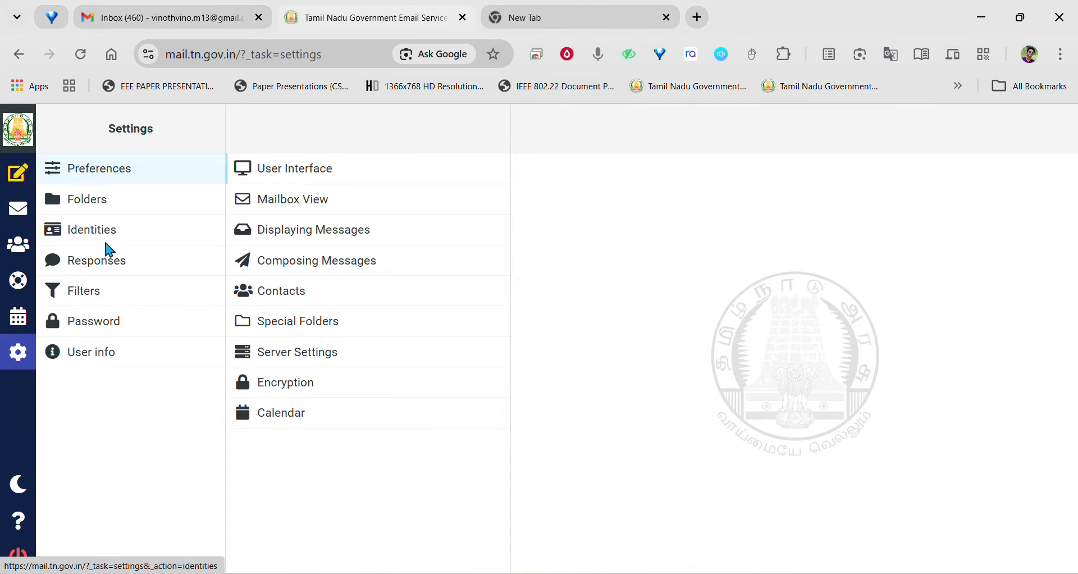
left_click(84, 291)
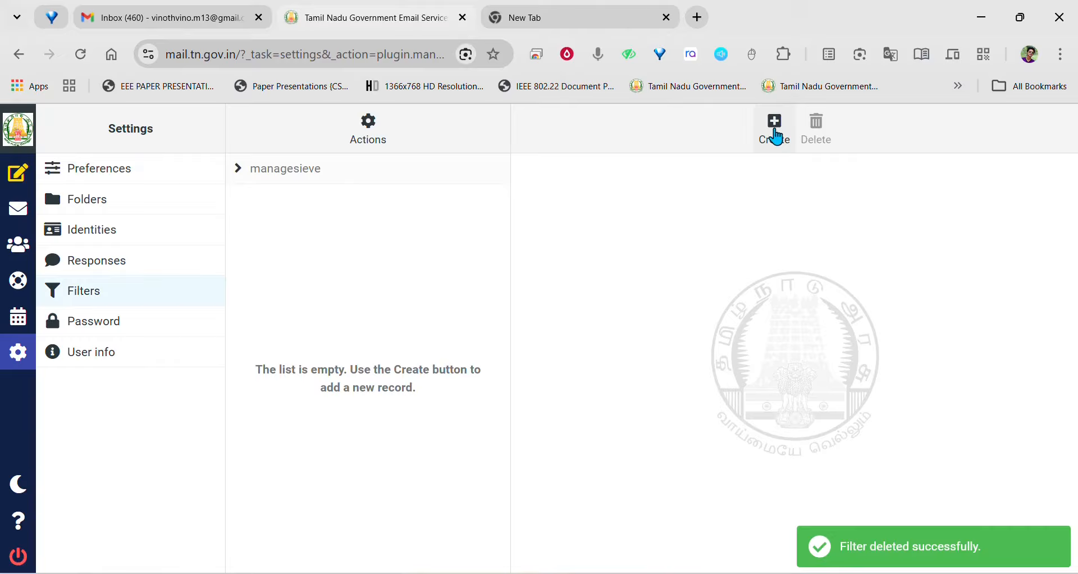
left_click(776, 132)
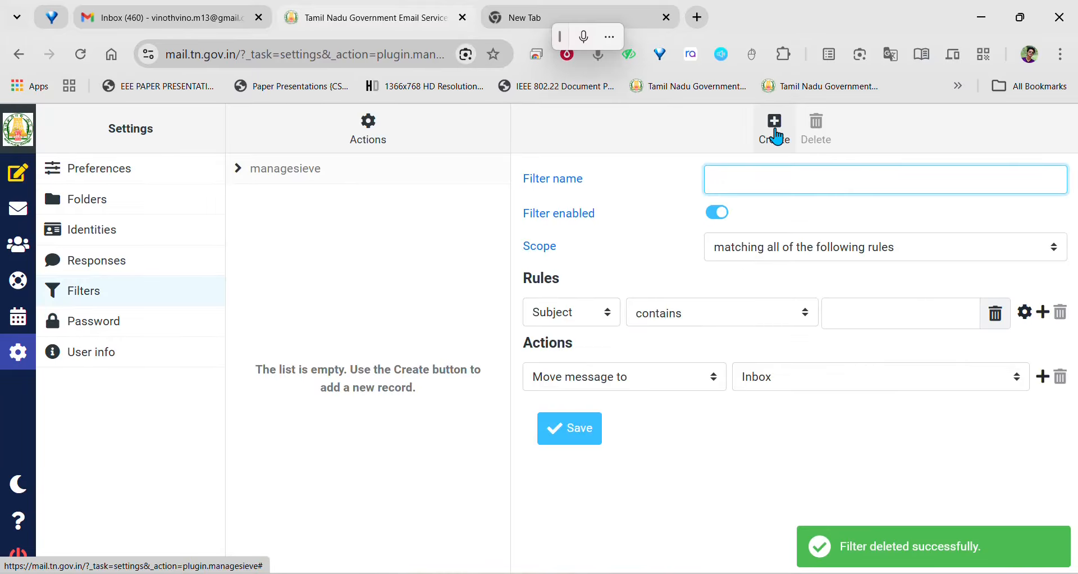
type("test")
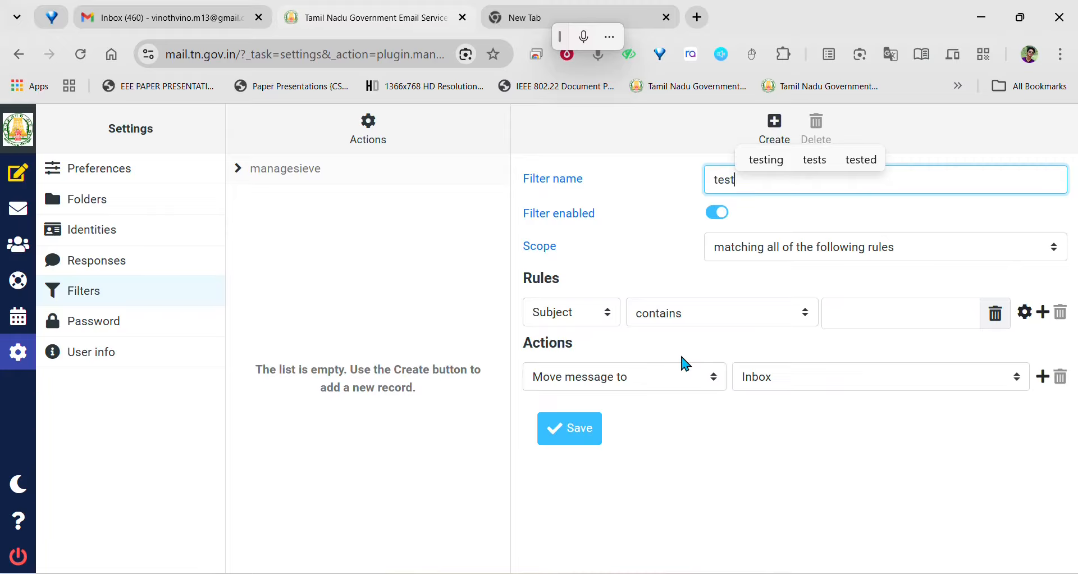
left_click(601, 315)
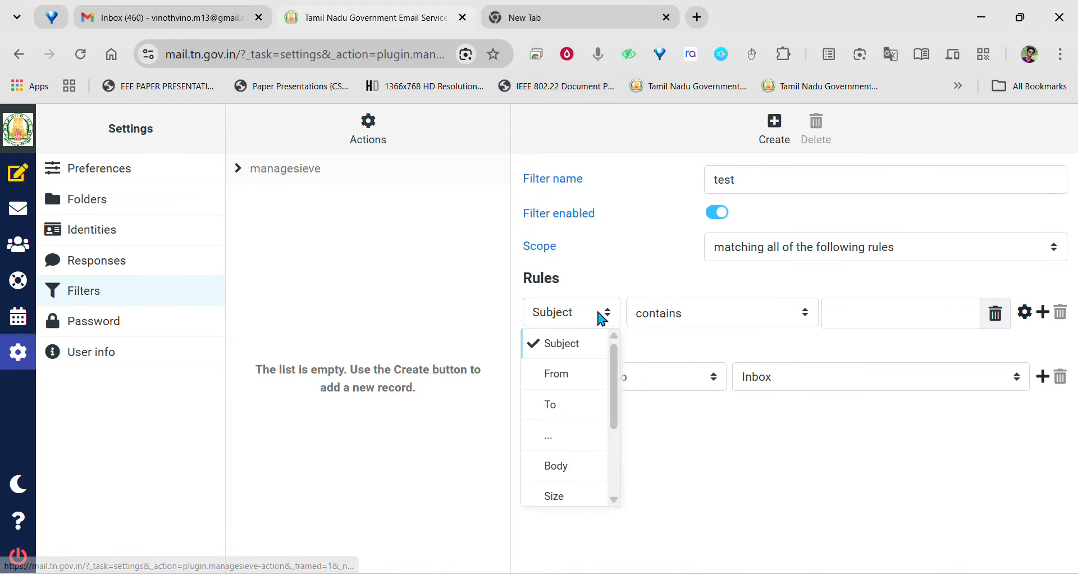
left_click(600, 316)
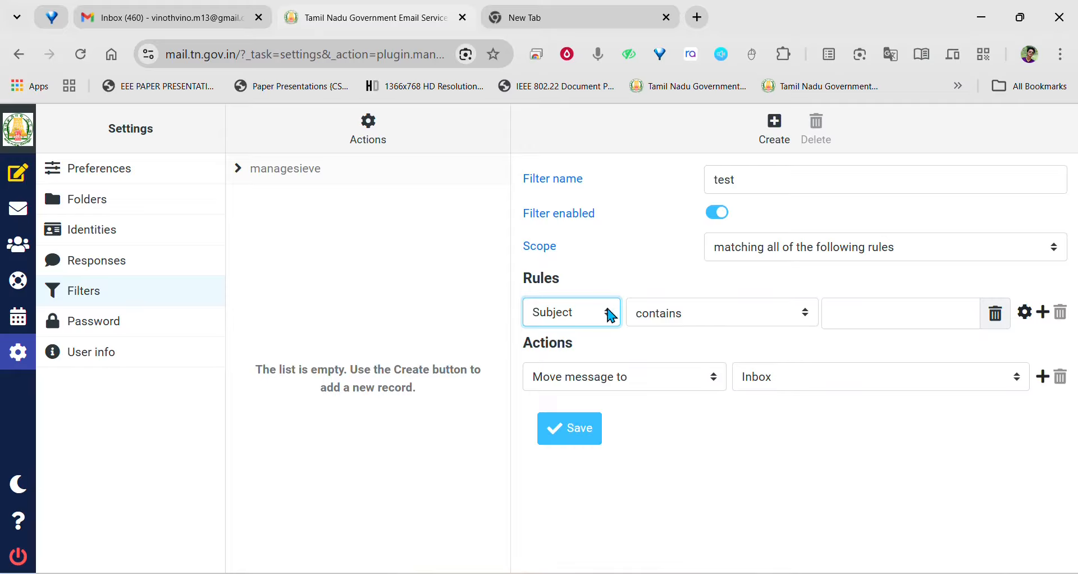
left_click(608, 312)
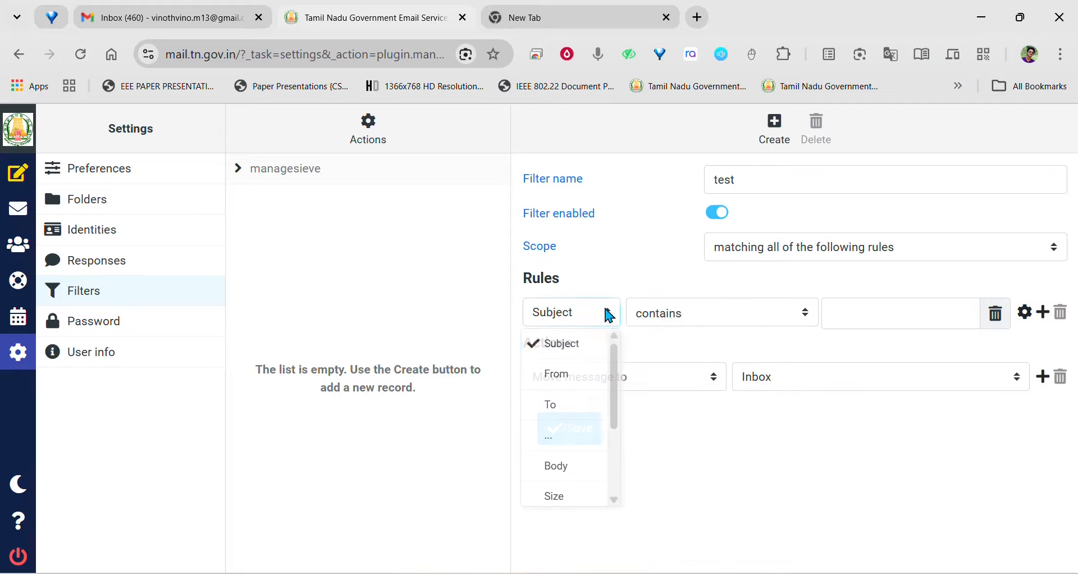
left_click(578, 376)
left_click(723, 323)
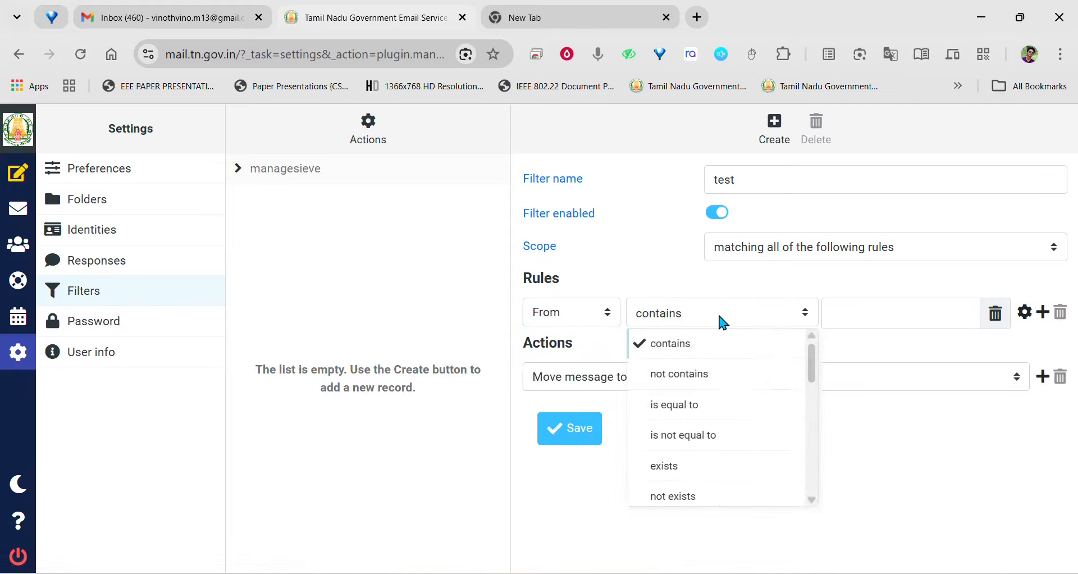
left_click(721, 317)
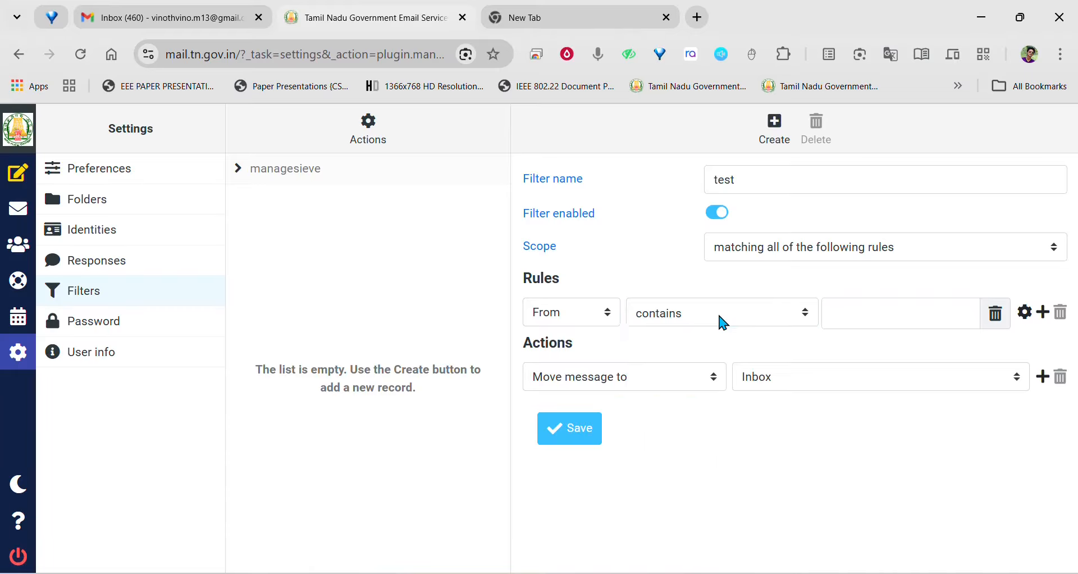
left_click(602, 316)
left_click(578, 344)
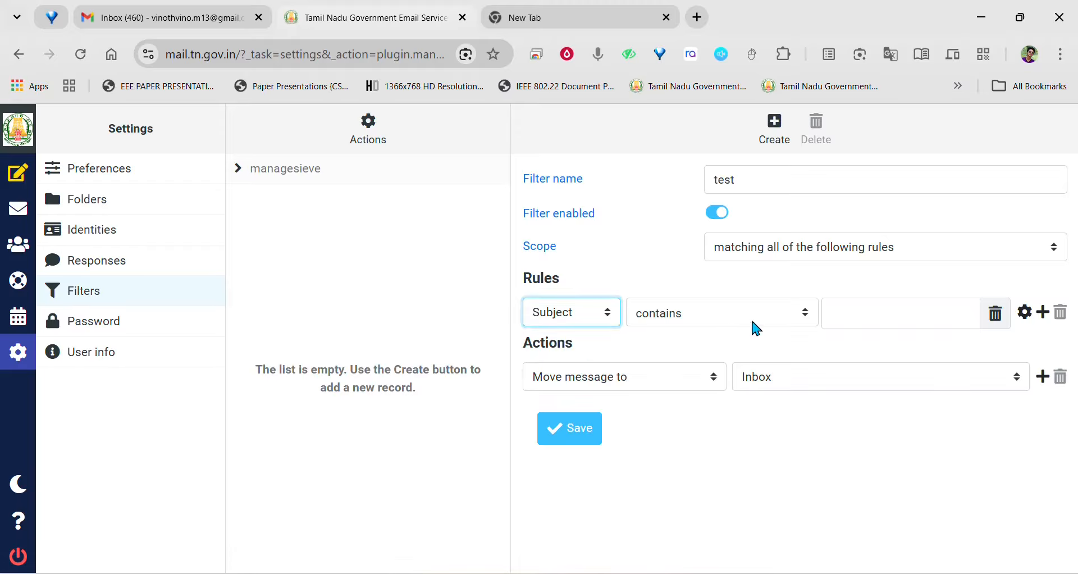
- Make the filter match subjects containing "test", move those messages to Trash, and save the filter
left_click(886, 310)
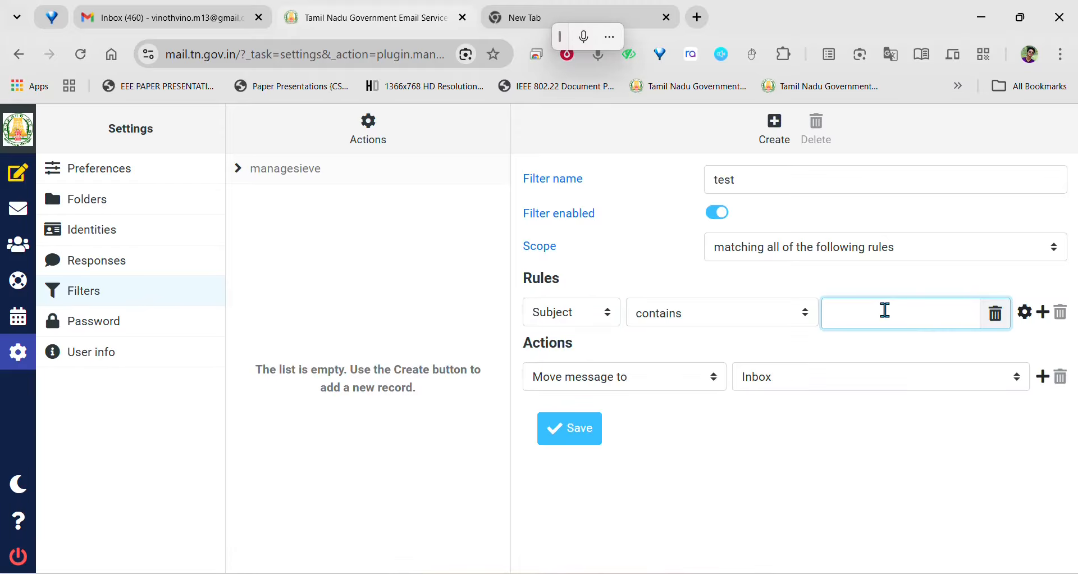
type("test")
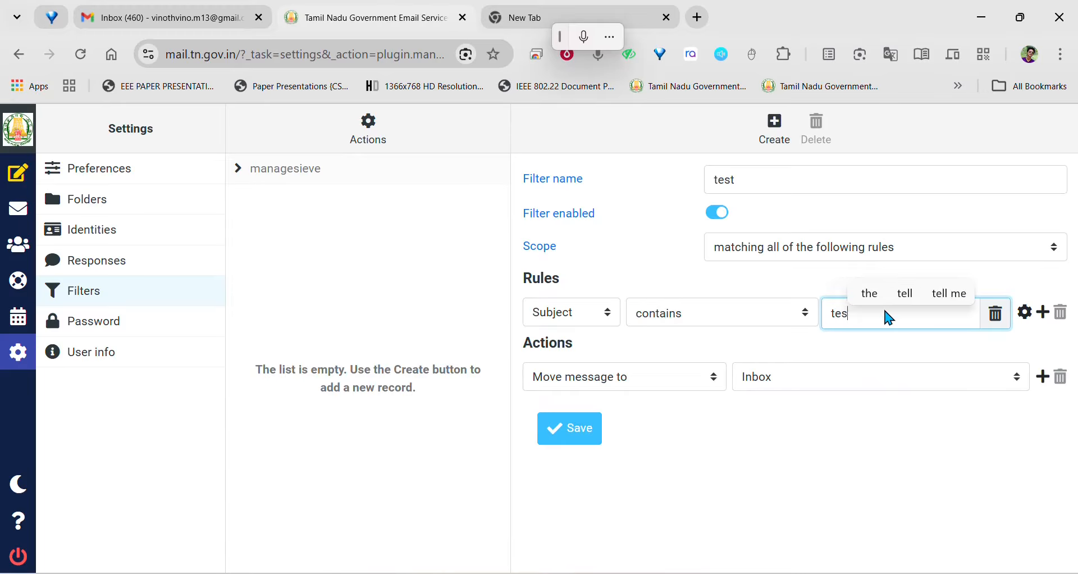
left_click(801, 383)
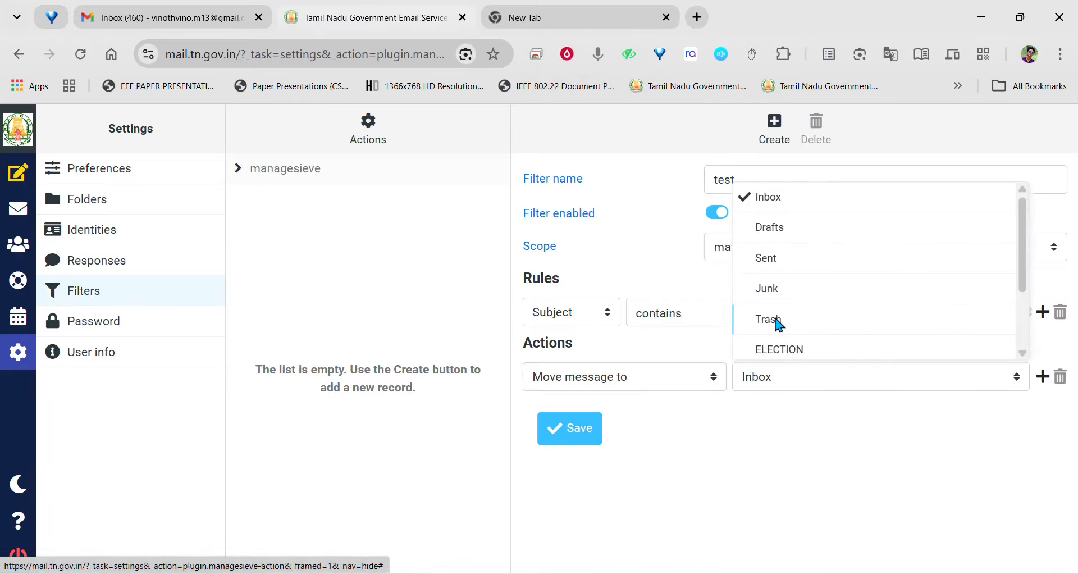
left_click(778, 324)
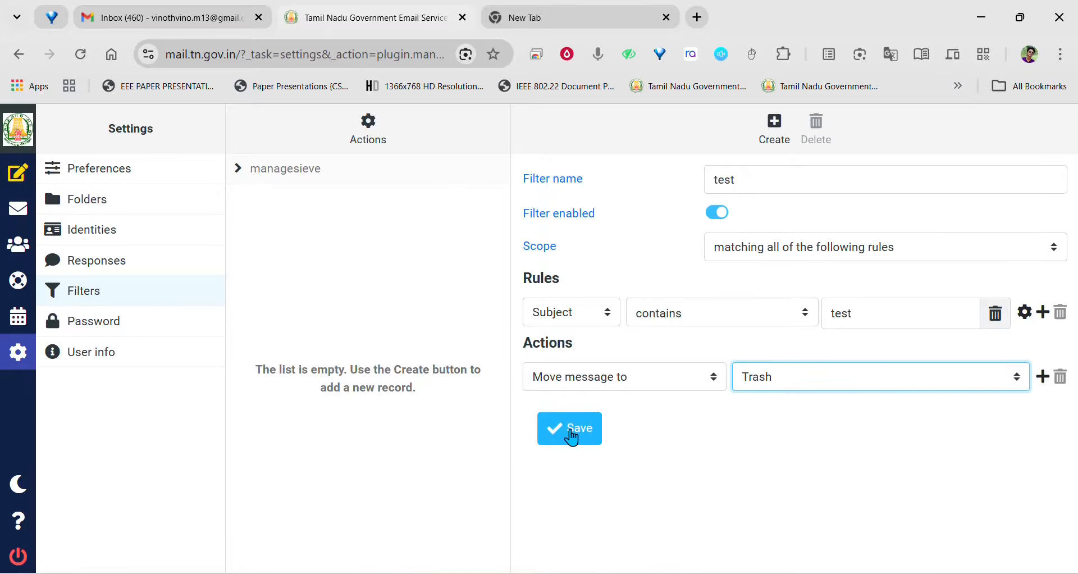
left_click(572, 437)
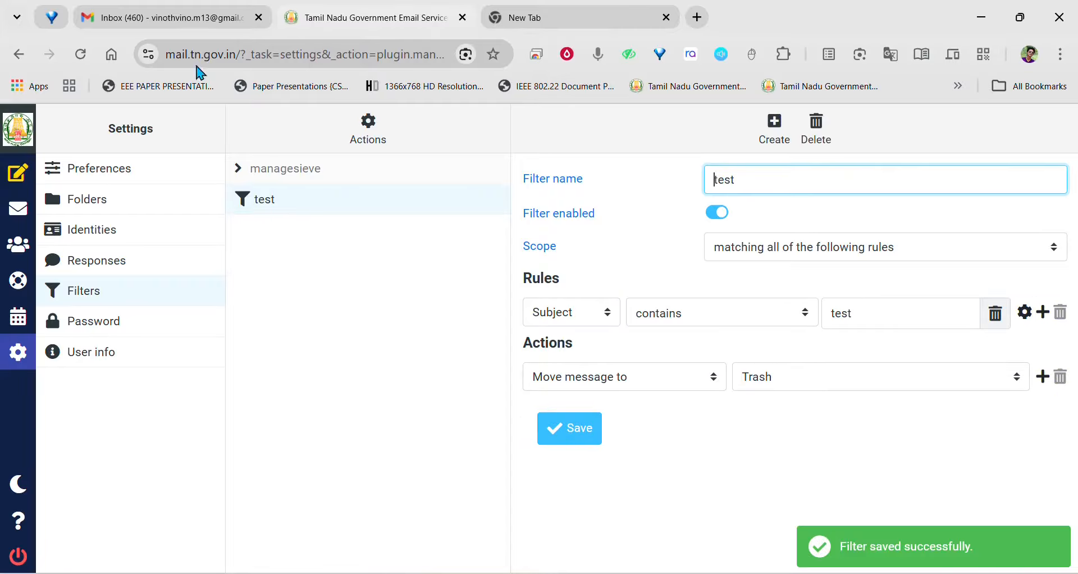
- Switch to Gmail and send the government mailbox a new message with the subject "test"
left_click(185, 25)
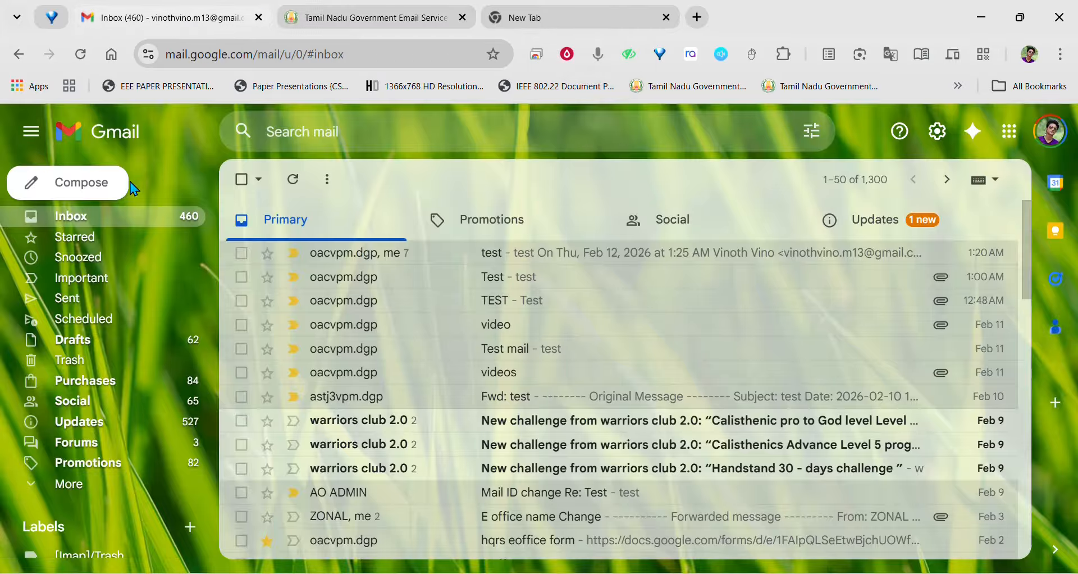
left_click(104, 185)
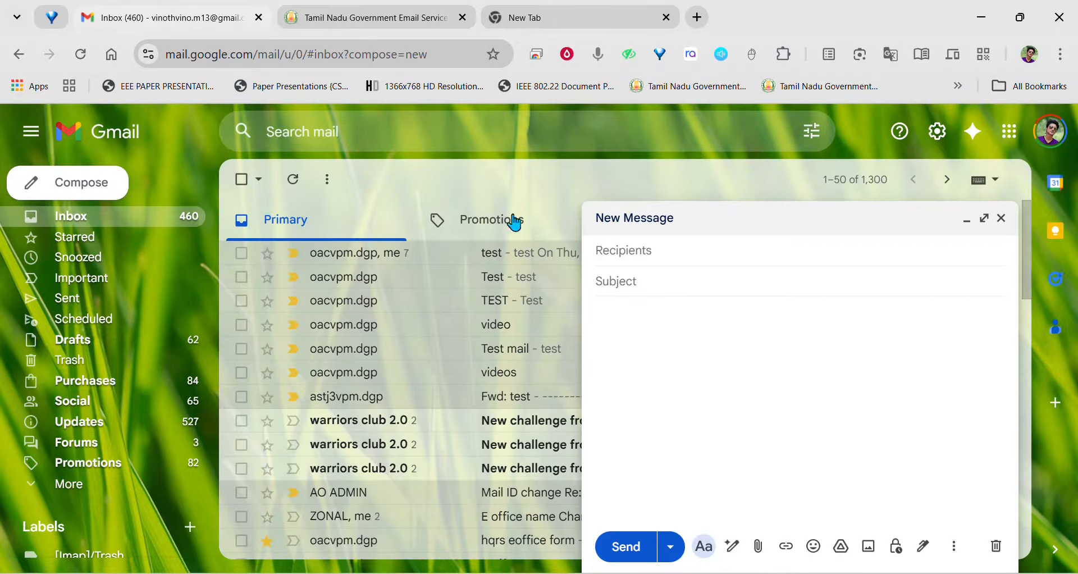
left_click(624, 250)
type("o")
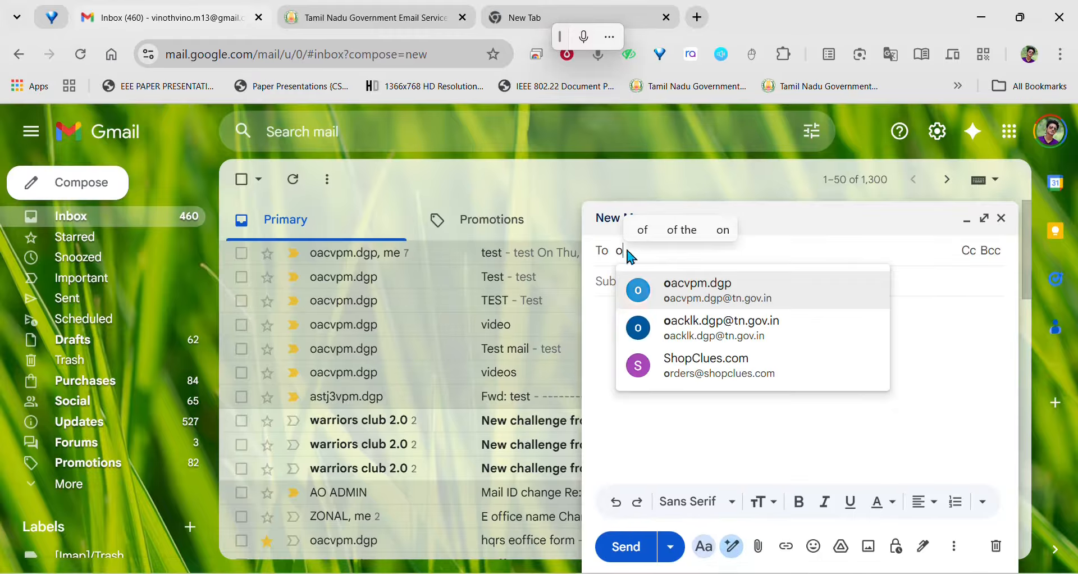
left_click(691, 284)
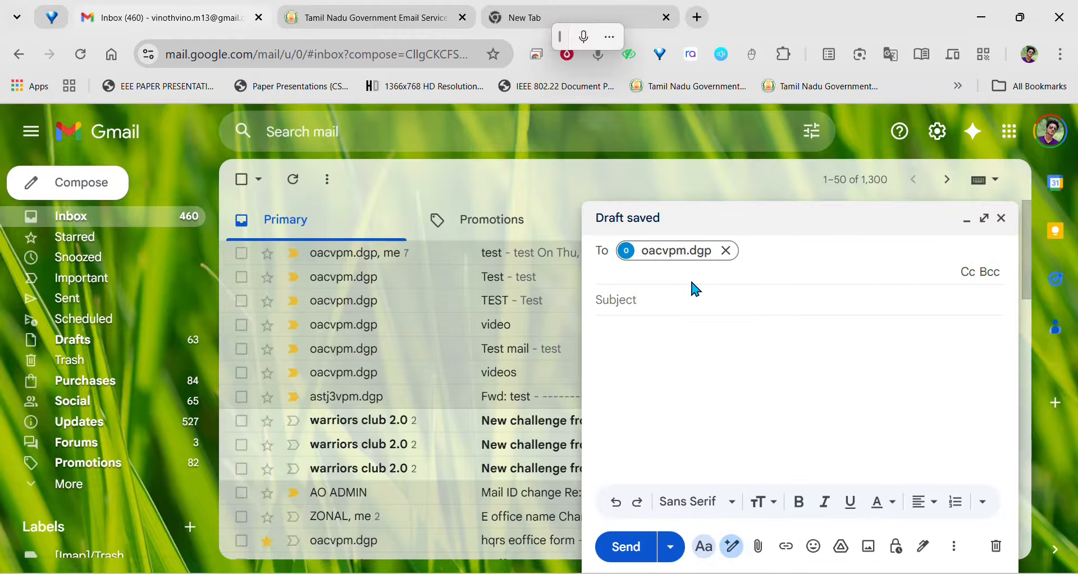
left_click(693, 292)
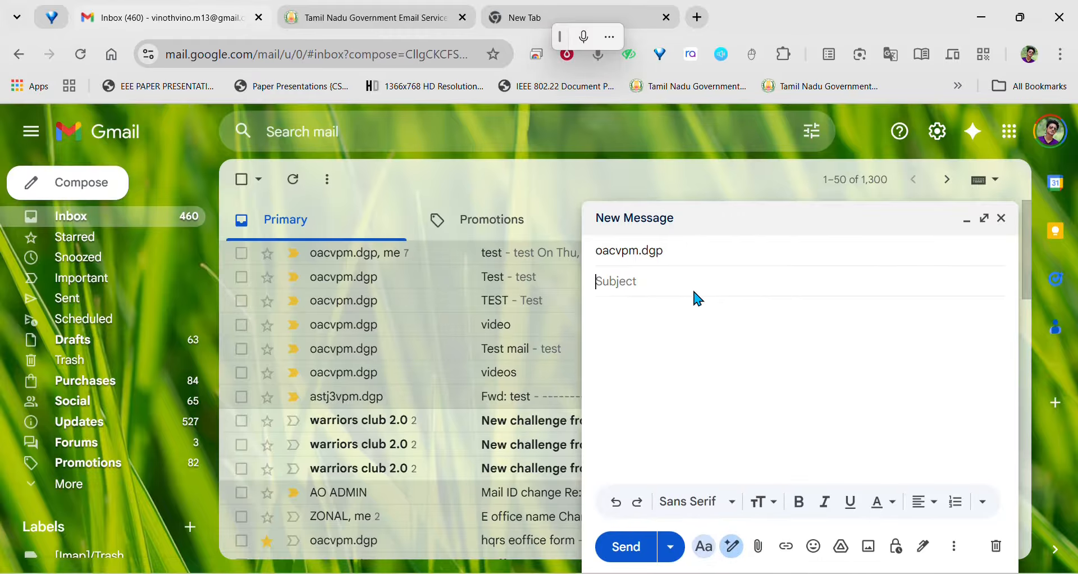
- Switch back to the Tamil Nadu Government mail, set the User Interface preference Refresh to every 1 minute(s), and save the preferences
left_click(324, 15)
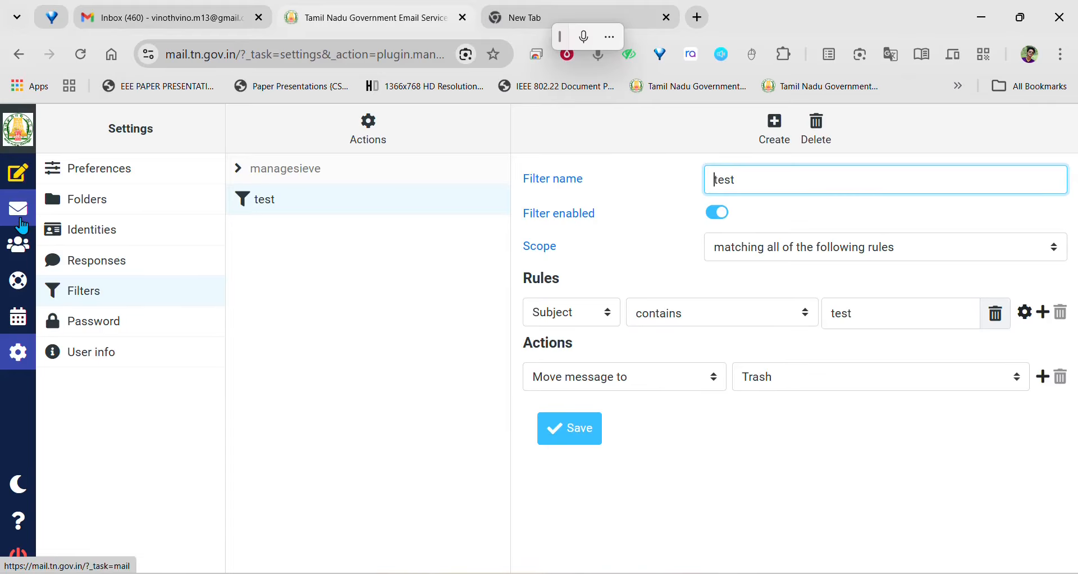
left_click(20, 221)
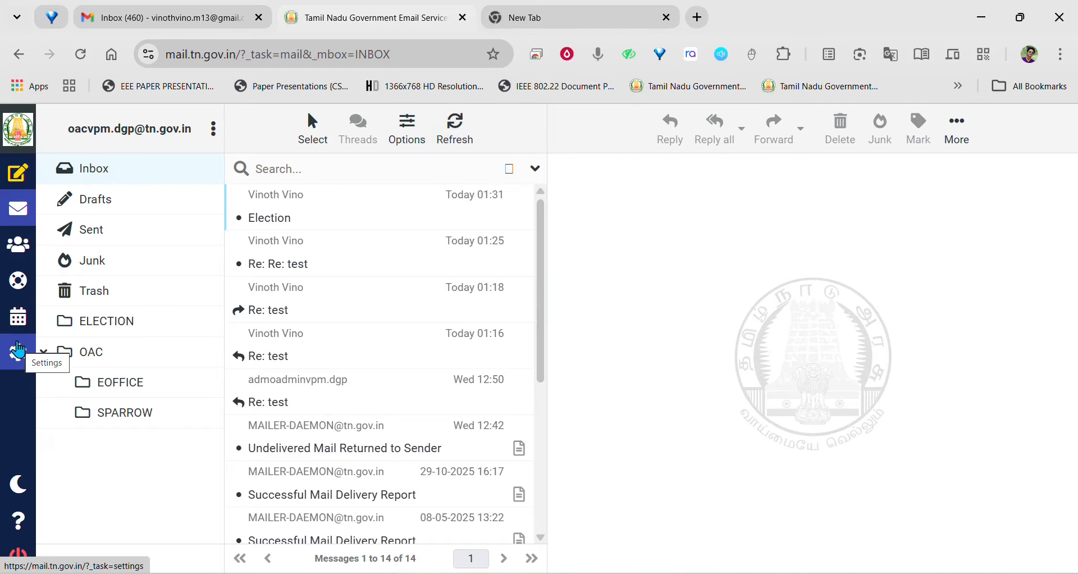
left_click(18, 351)
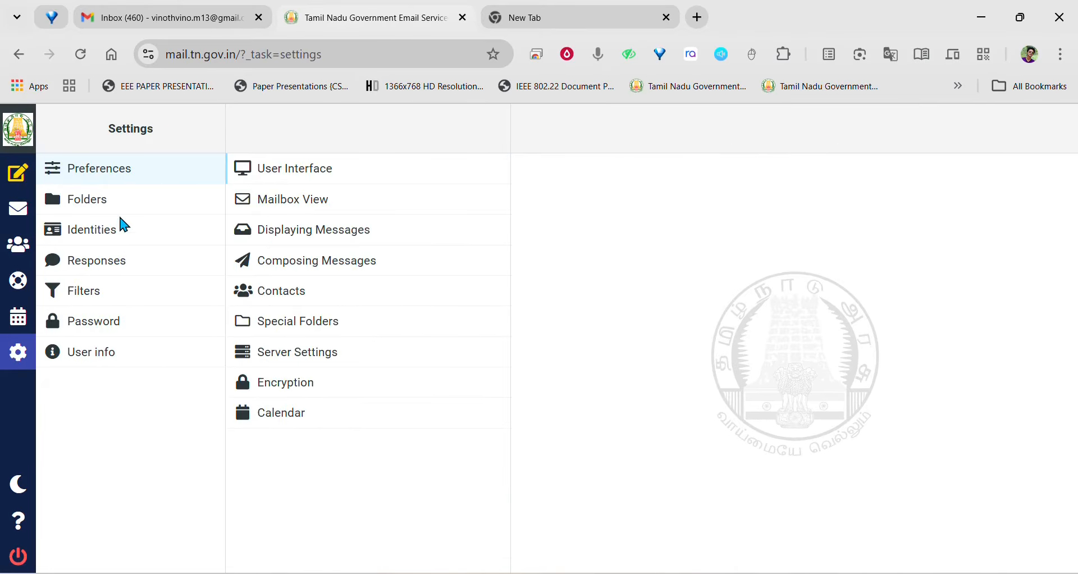
left_click(127, 182)
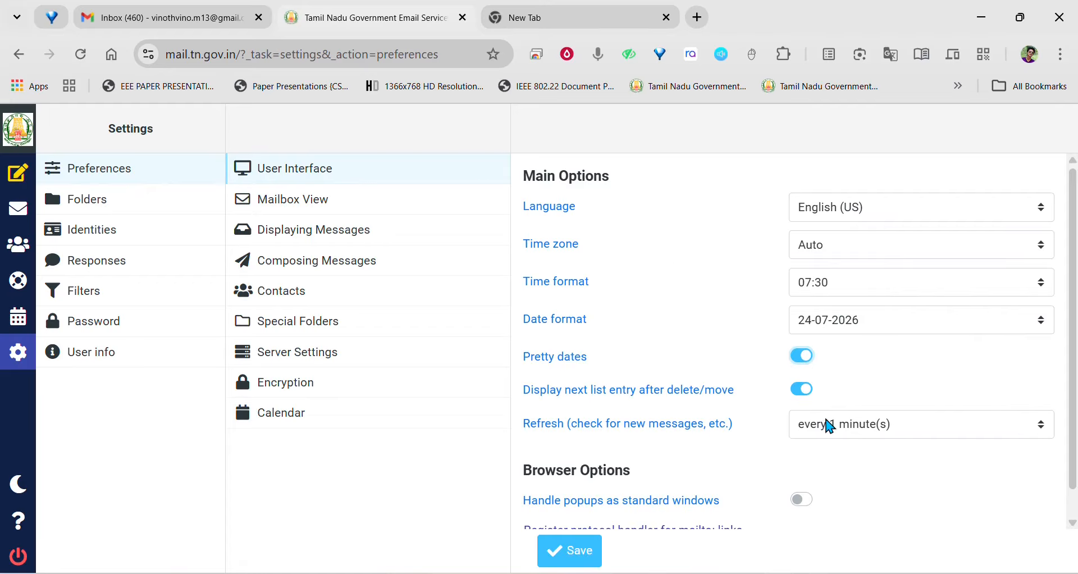
left_click(829, 425)
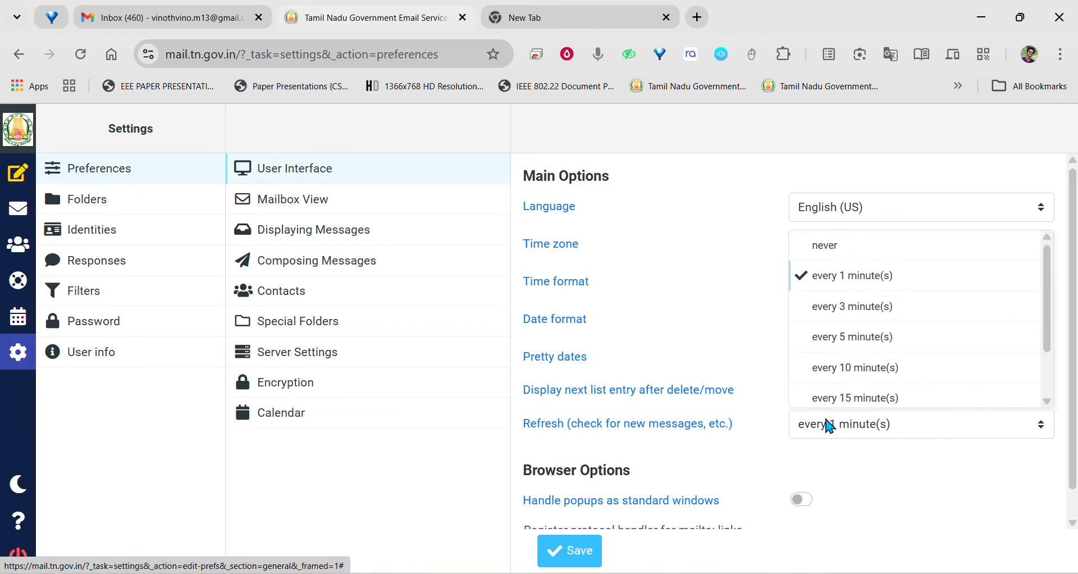
left_click(868, 278)
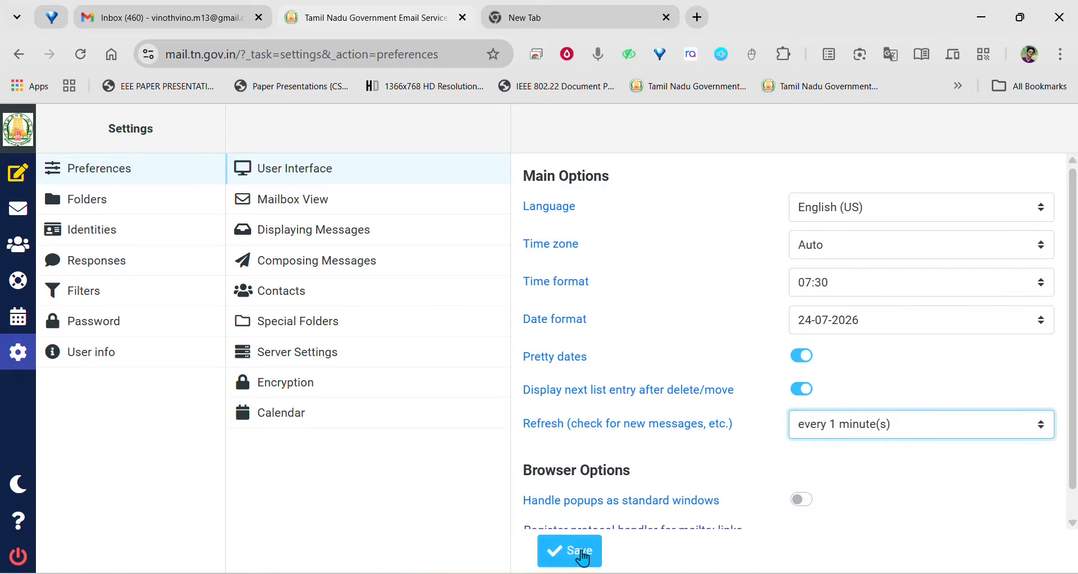
left_click(576, 550)
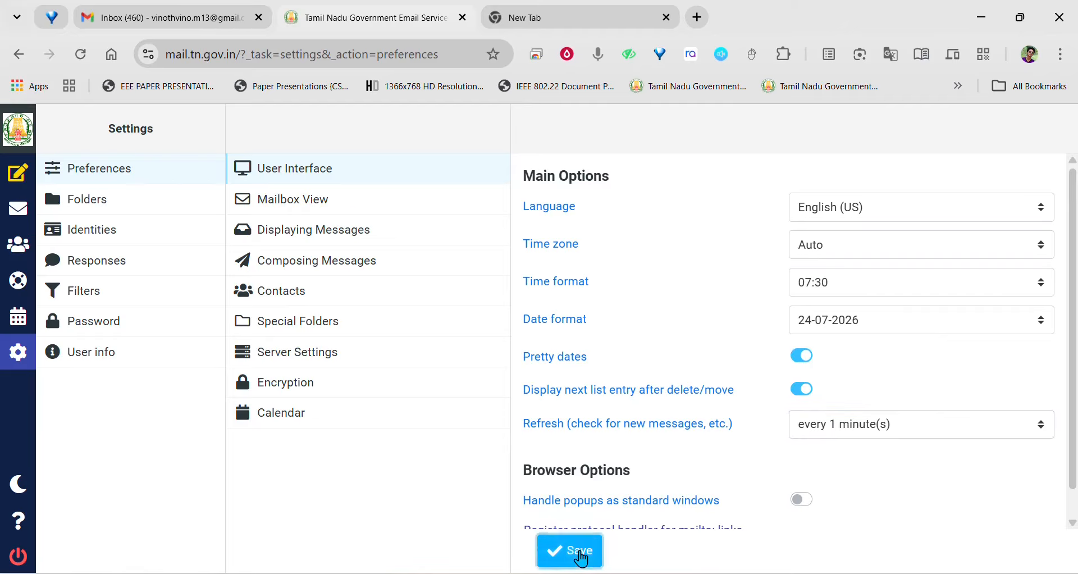
- Refresh the mailbox and view the new "test" message in the Trash folder
left_click(26, 213)
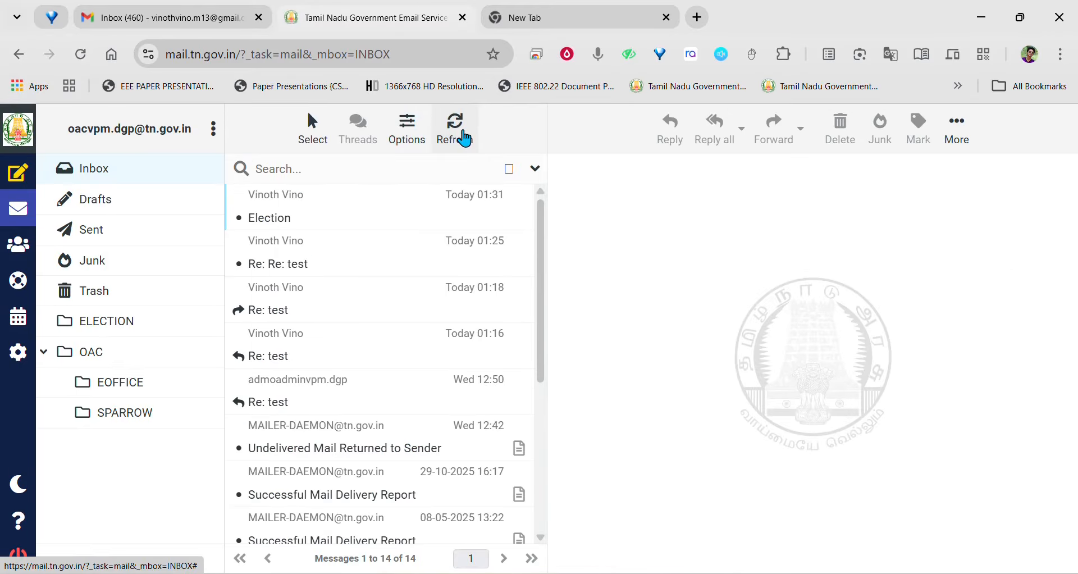
left_click(464, 138)
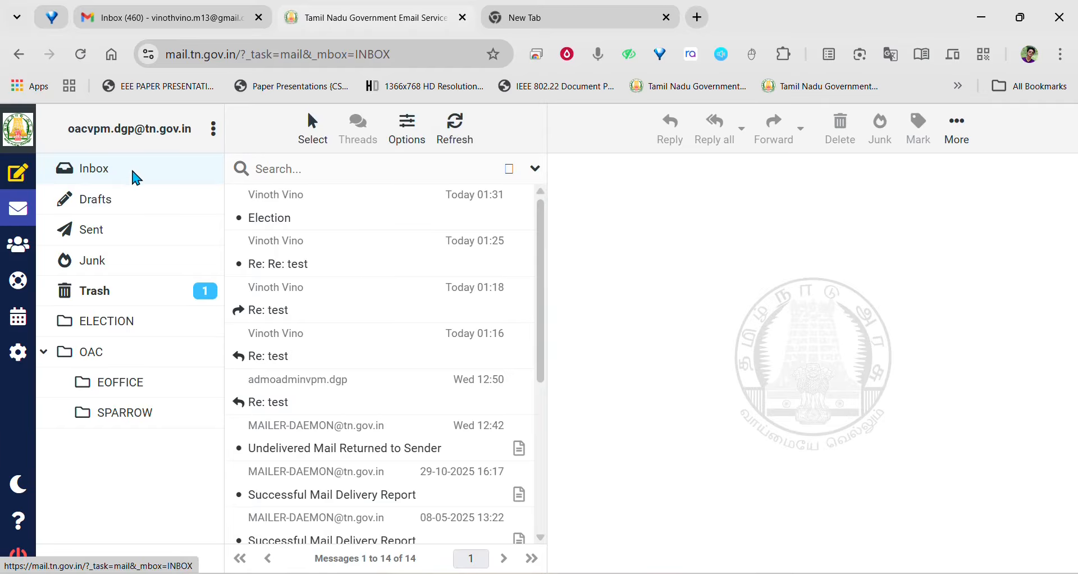
left_click(137, 287)
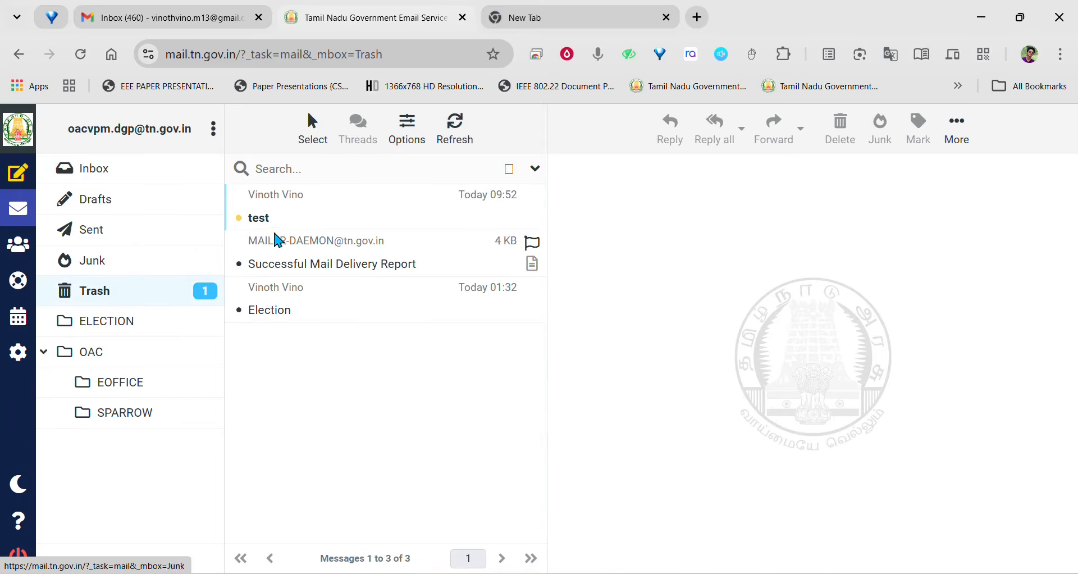
left_click(297, 223)
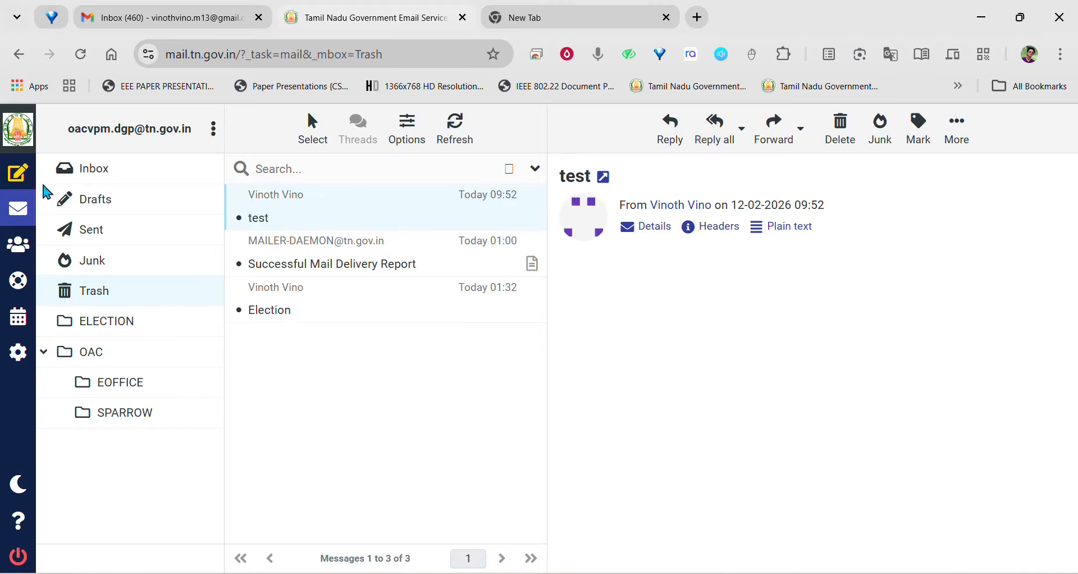
- Create a filter from the inbox message "Election" using its subject, sender and recipient, and name it ELECTION
left_click(20, 210)
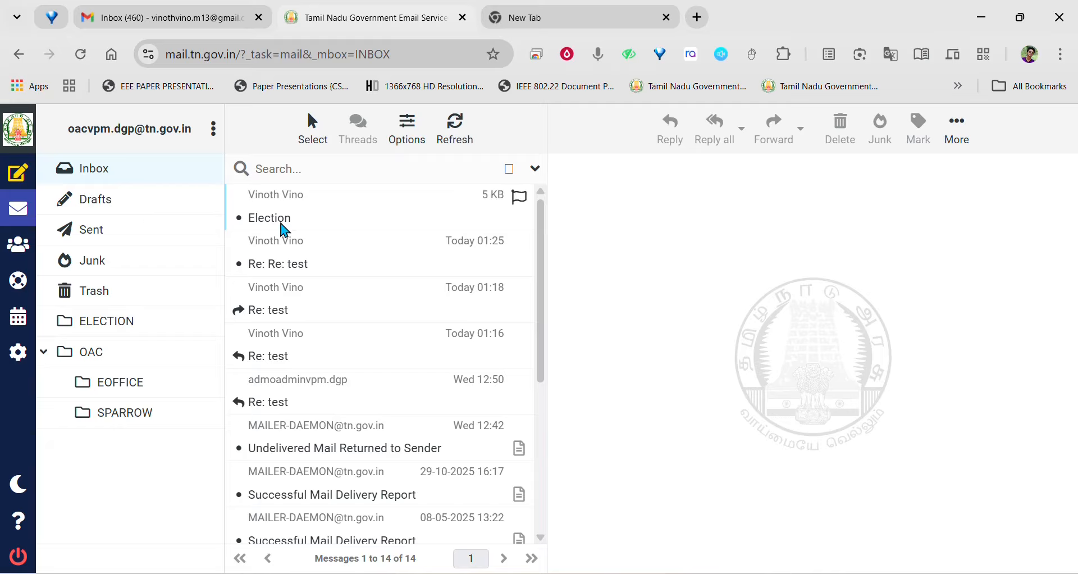
left_click(319, 227)
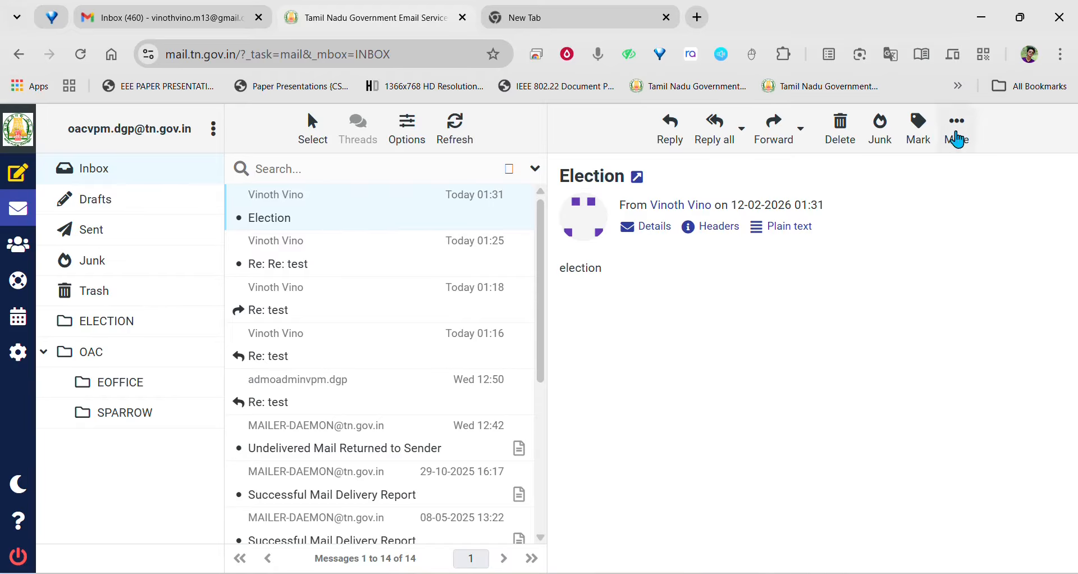
left_click(956, 136)
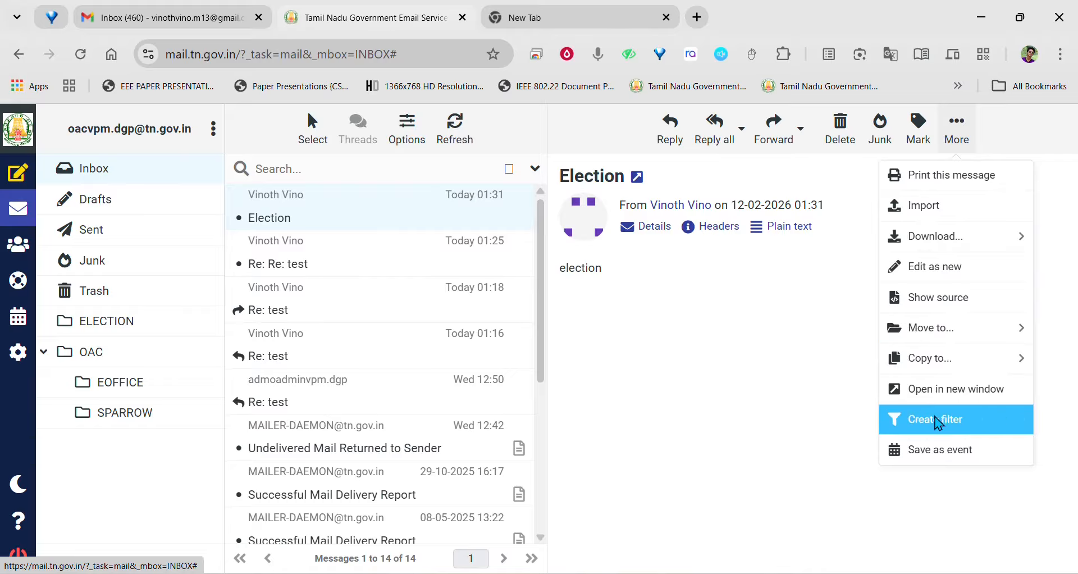
left_click(971, 419)
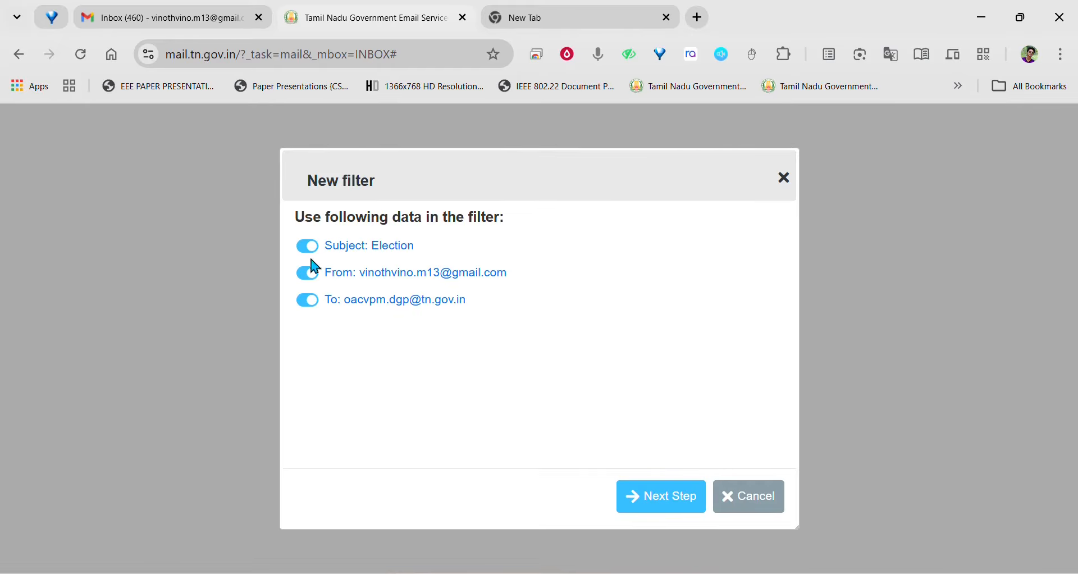
left_click(675, 500)
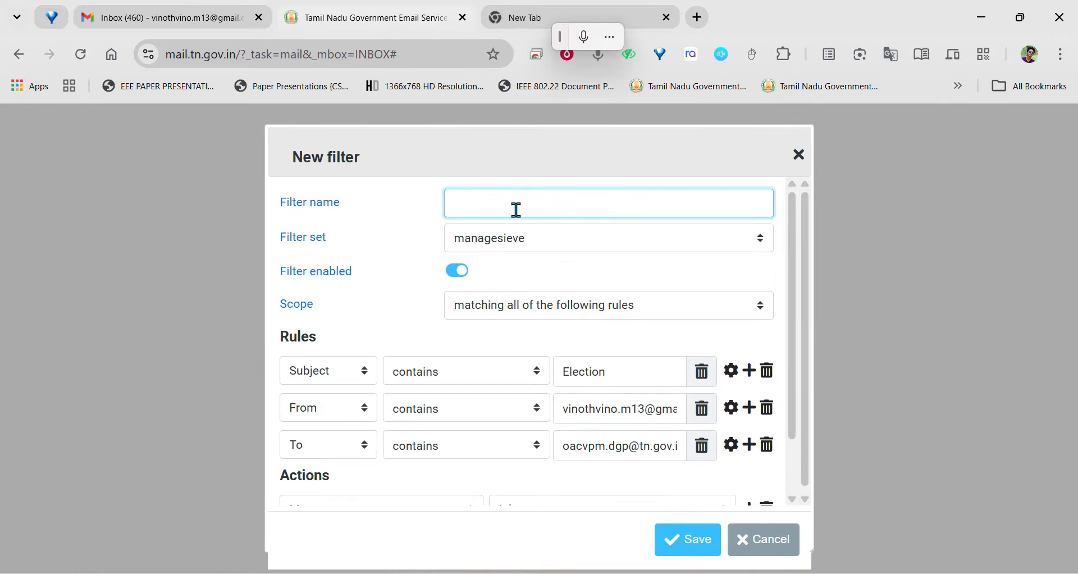
type("E")
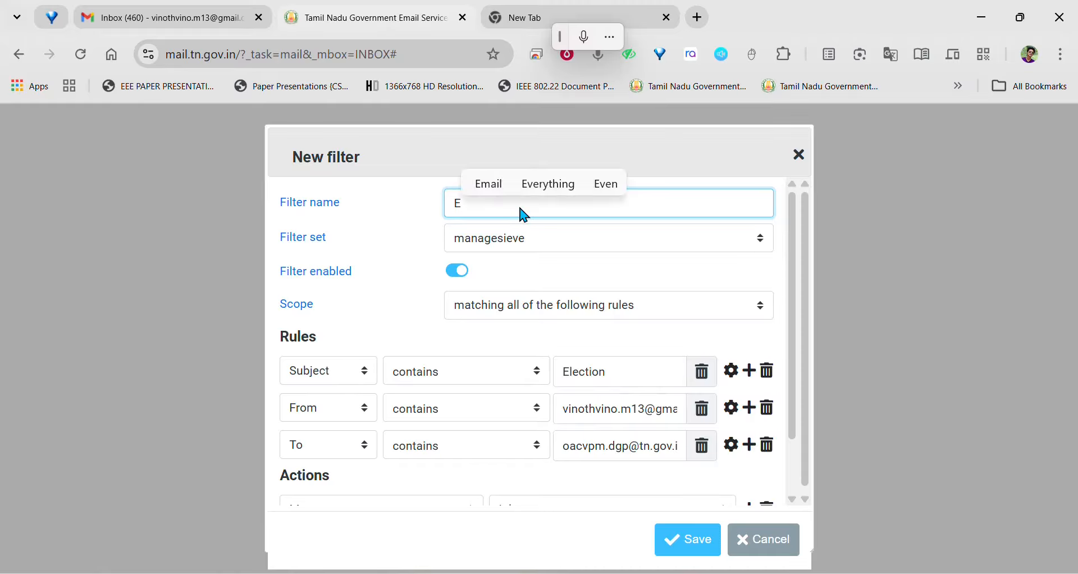
type("LECTION")
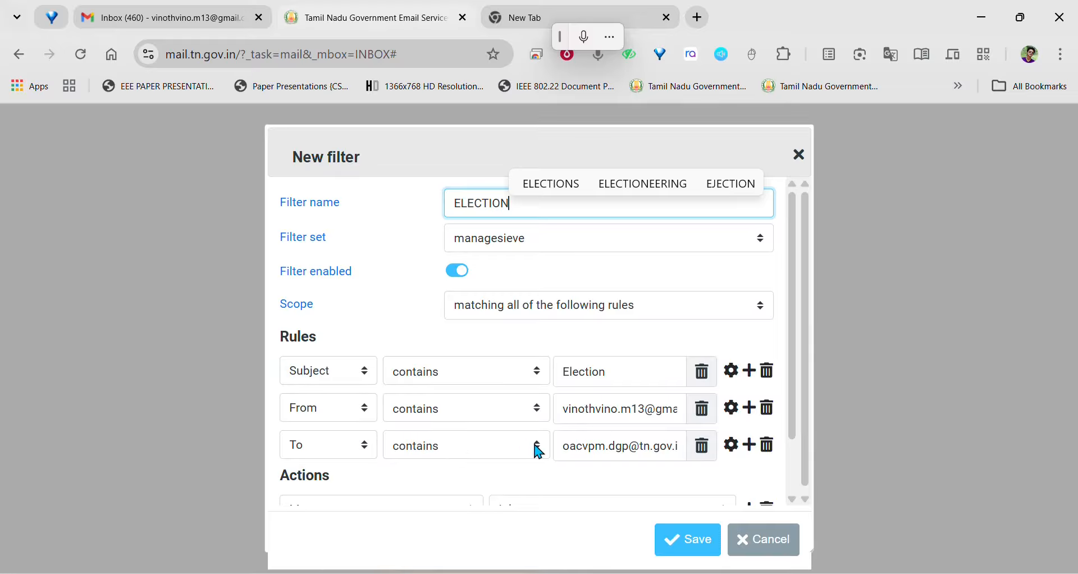
- Set the new filter to move matching messages to the ELECTION folder, and save the filter
scroll(564, 472, "down", 1)
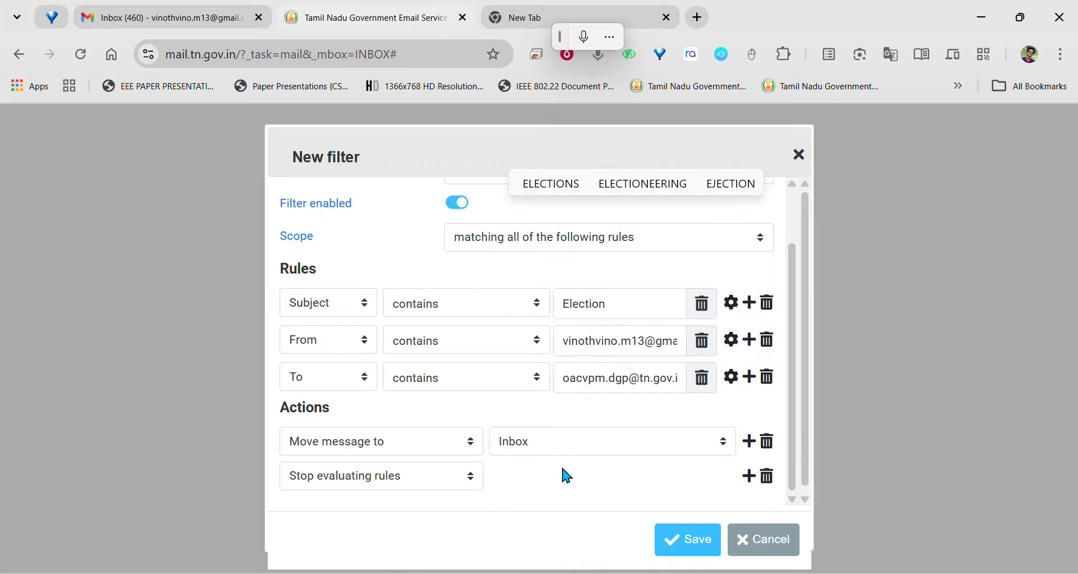
left_click(667, 450)
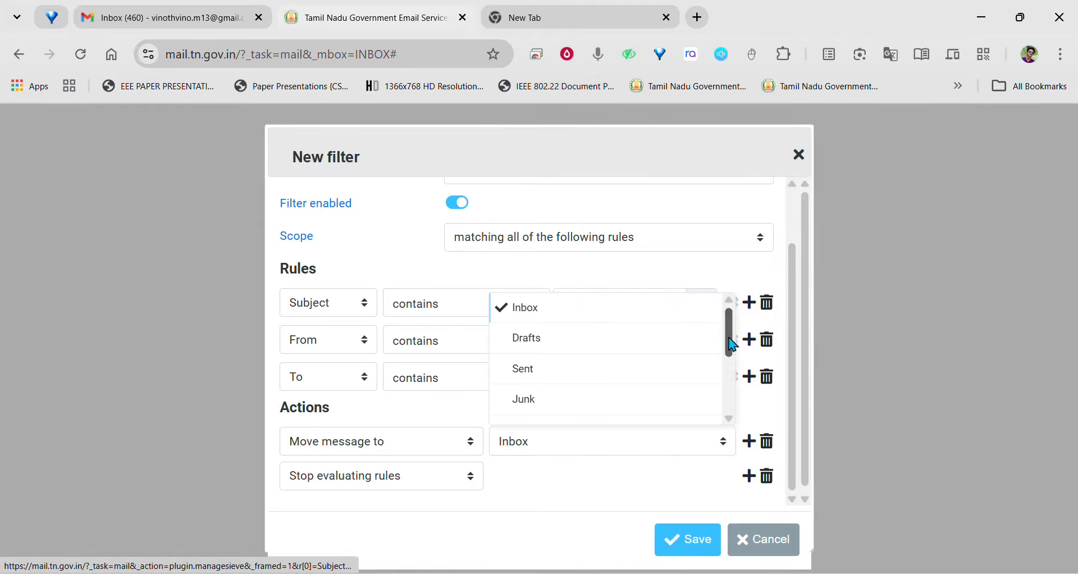
scroll(730, 413, "down", 2)
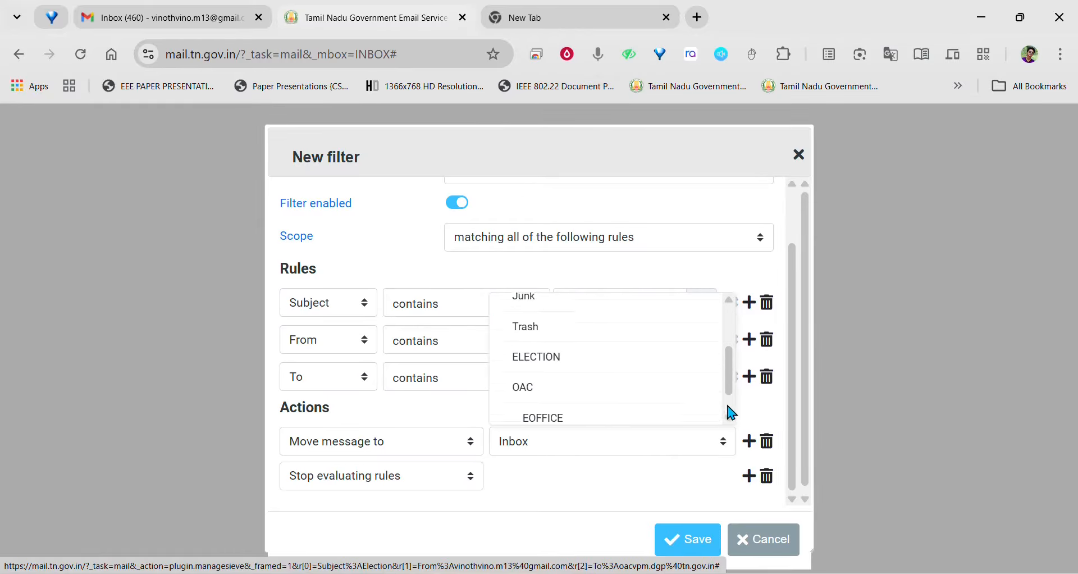
scroll(727, 405, "down", 1)
left_click(565, 346)
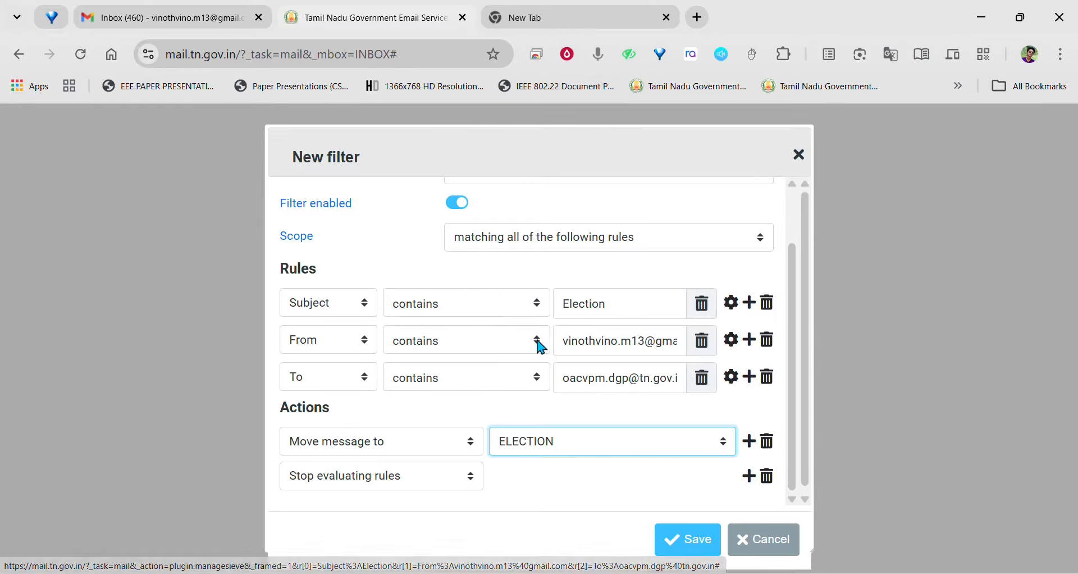
left_click(696, 540)
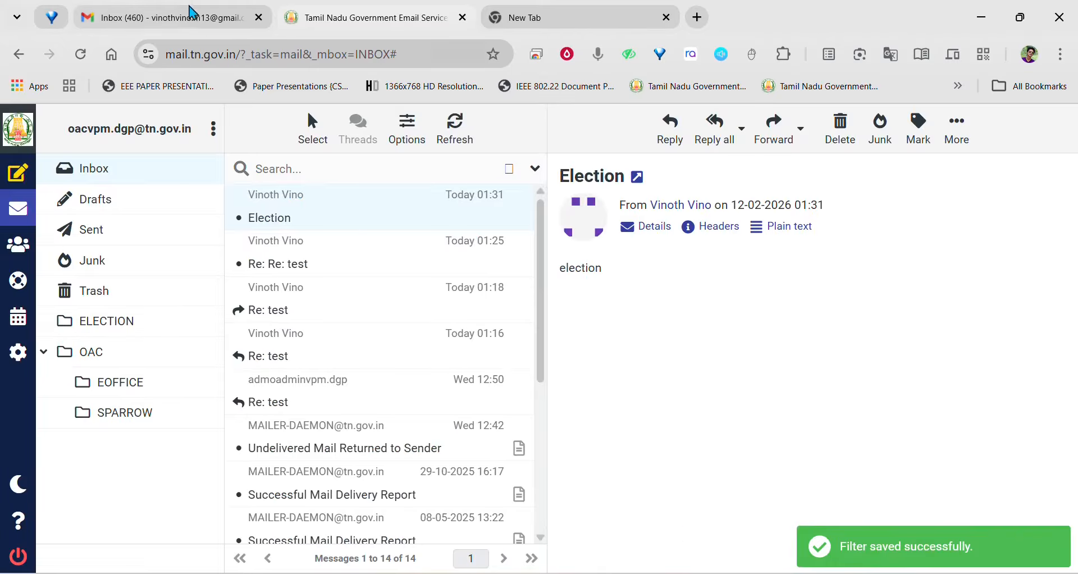
- Switch to Gmail and send the government mailbox a new message with the subject "ELECTION"
left_click(186, 17)
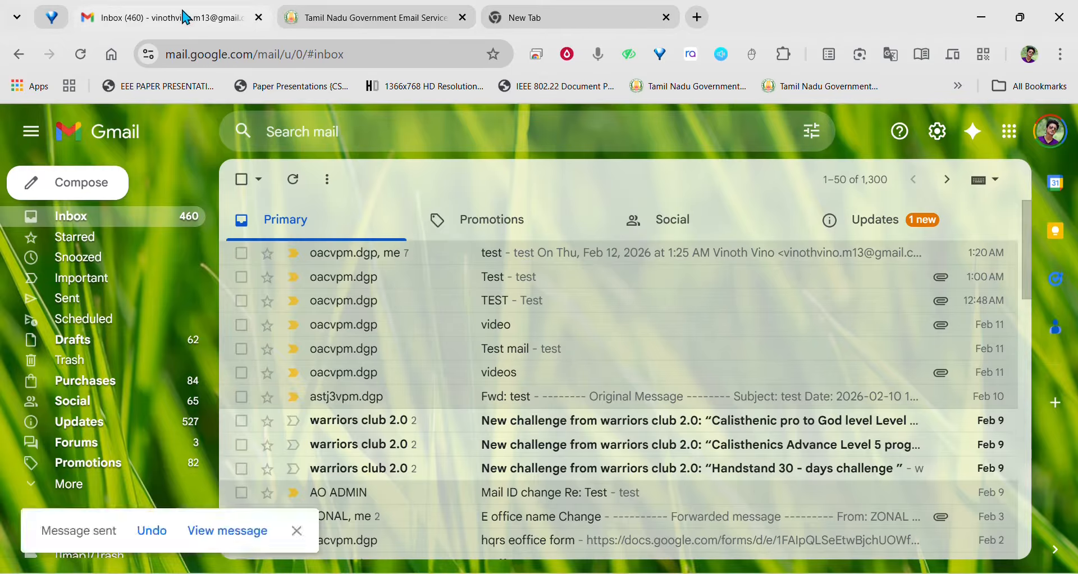
left_click(101, 180)
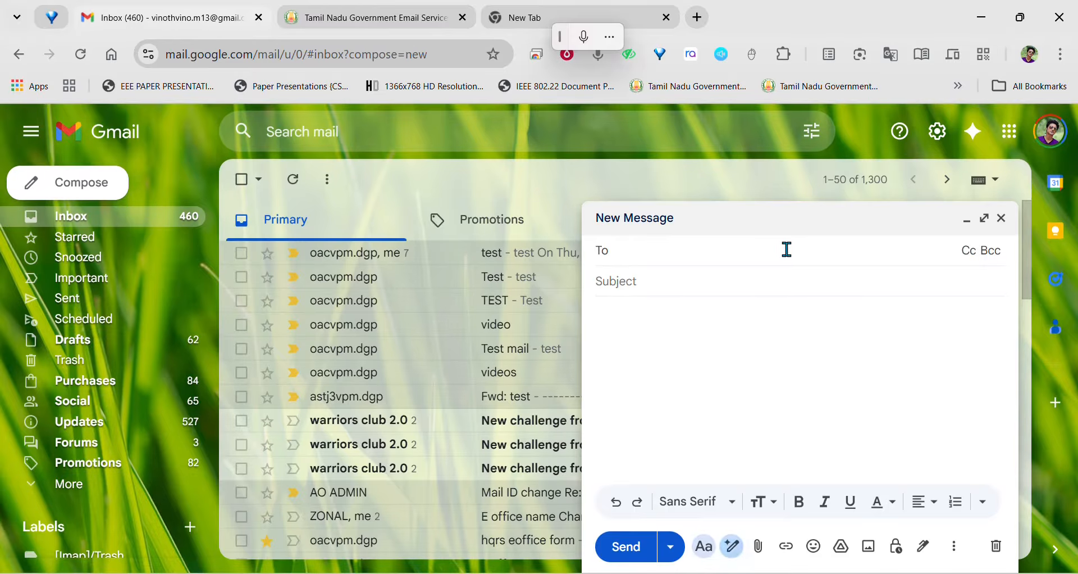
type("OA")
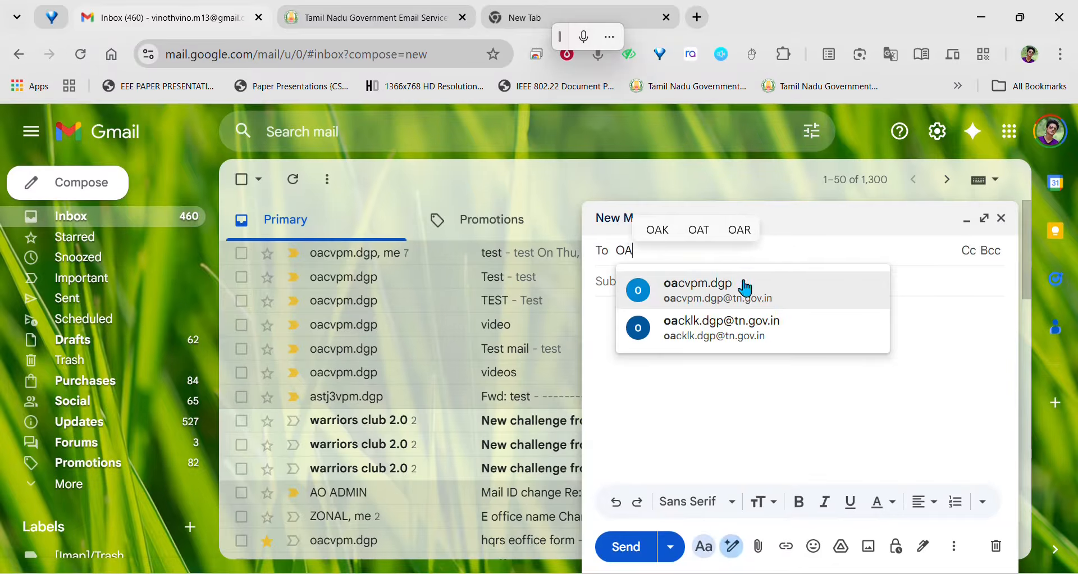
left_click(748, 286)
left_click(747, 287)
type("ELECTION")
left_click(633, 548)
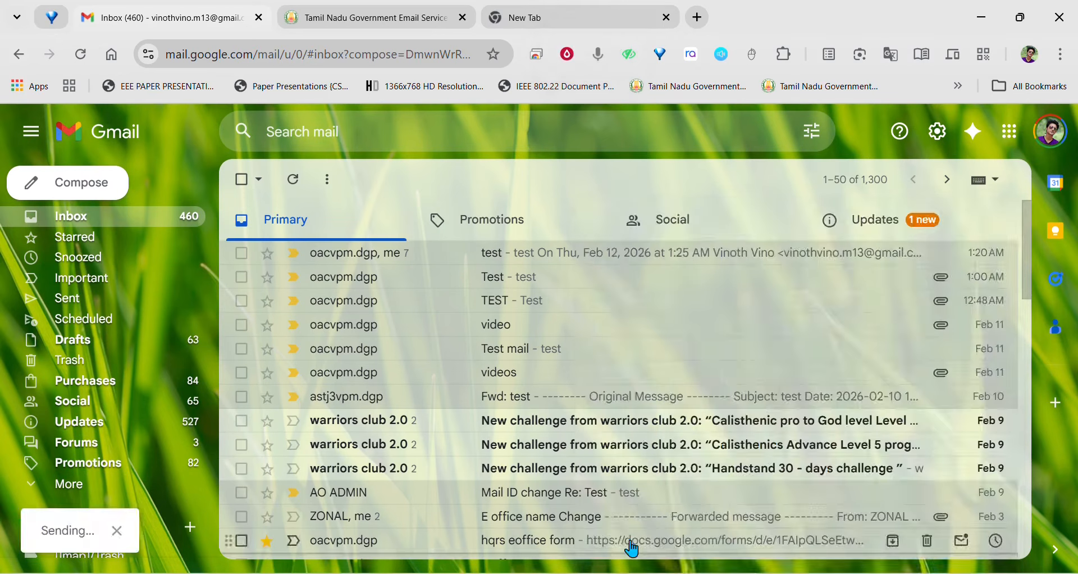
- Switch back to the Tamil Nadu Government mail, refresh the mailbox, check the Inbox, and open the new "ELECTION" message in the ELECTION folder
left_click(367, 18)
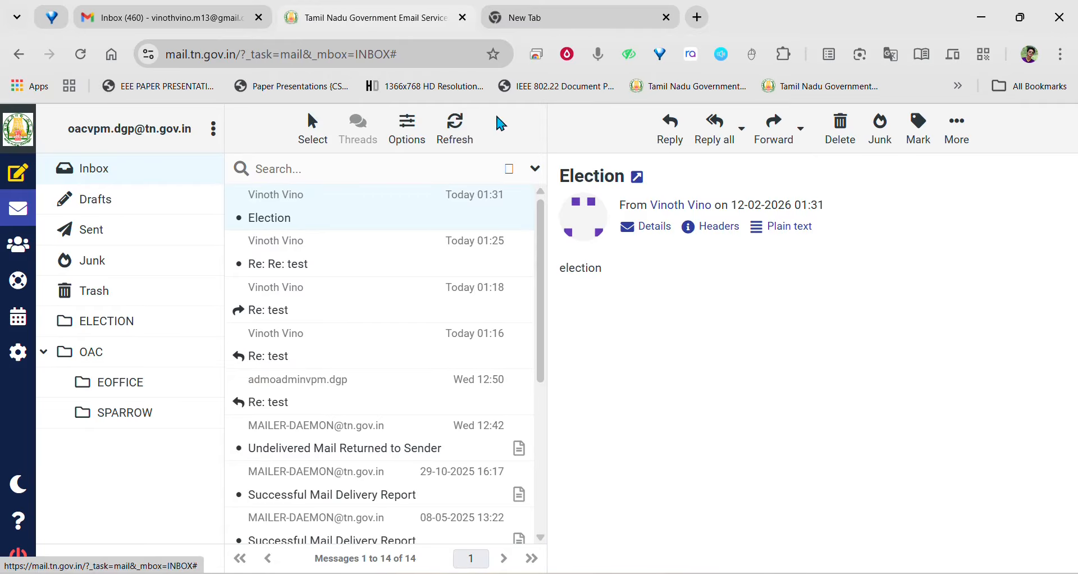
left_click(456, 124)
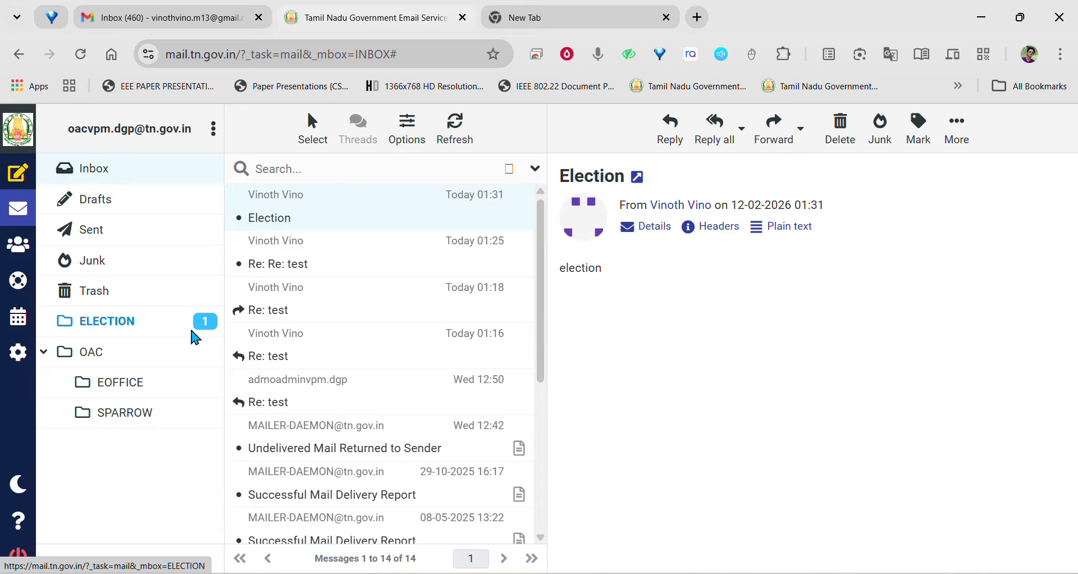
left_click(163, 175)
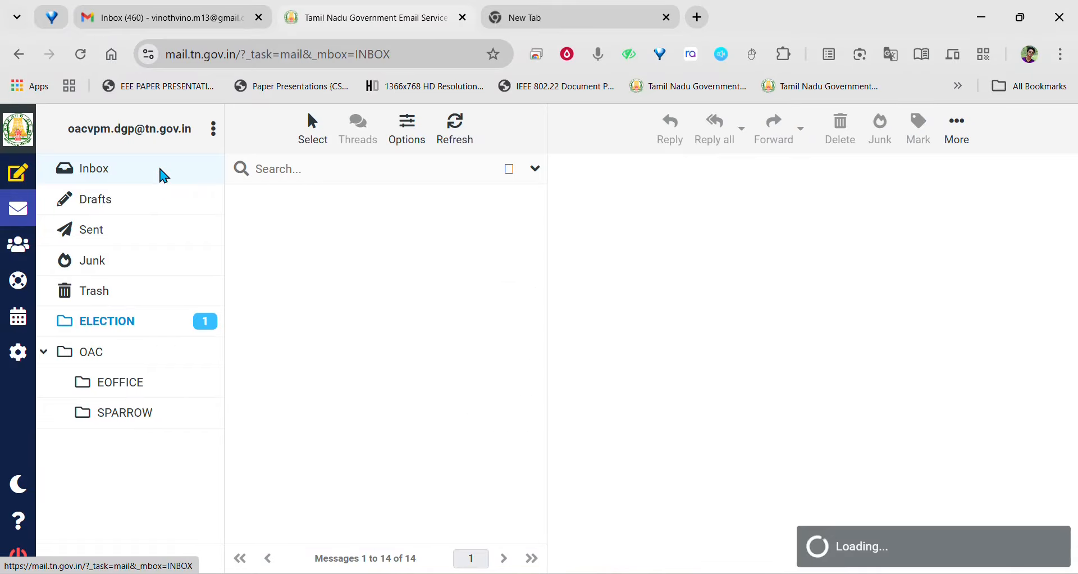
left_click(123, 327)
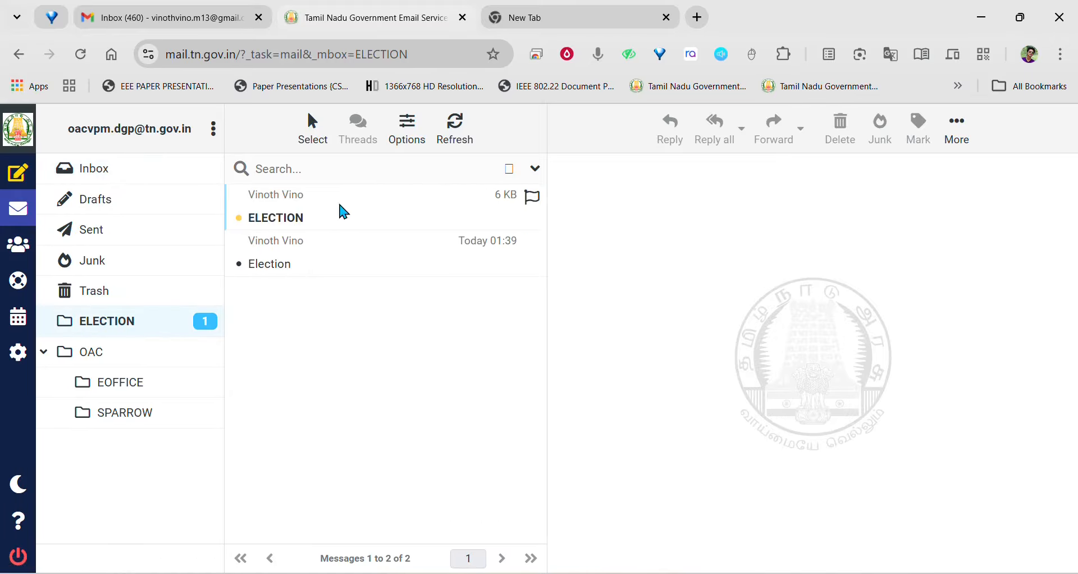
left_click(345, 212)
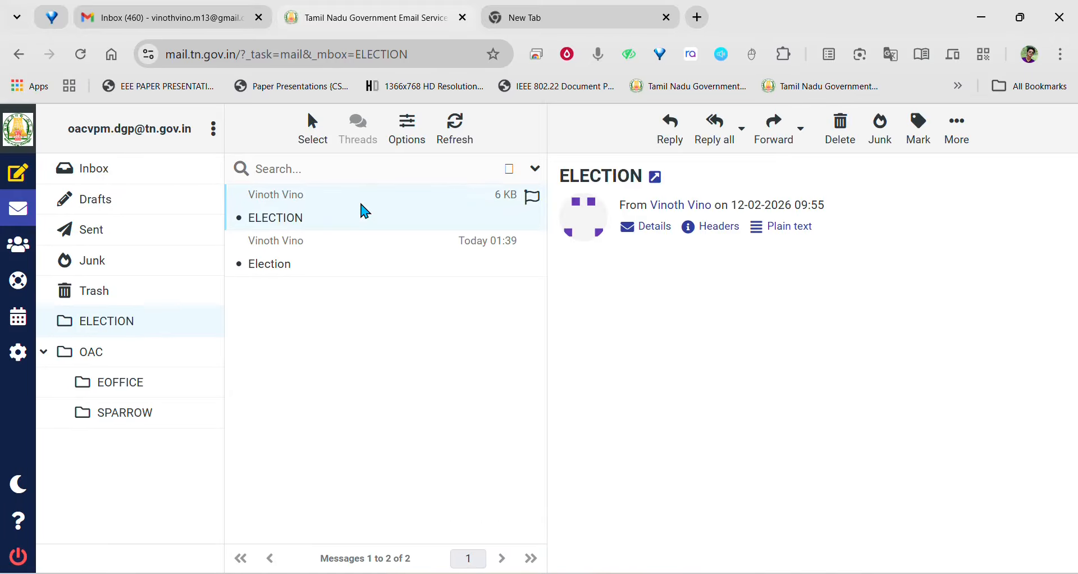